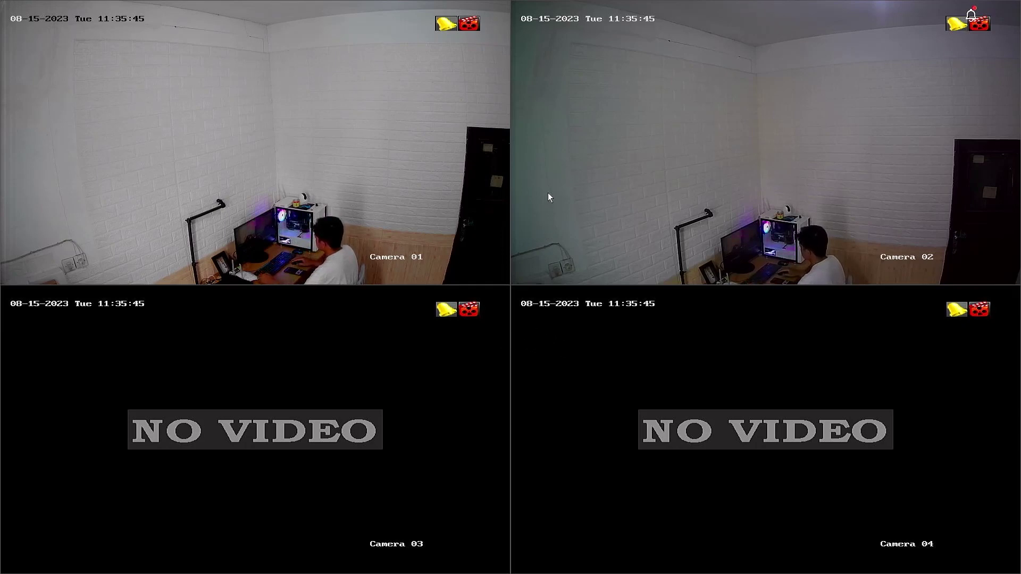
Open the recorder's main menu and log in by drawing the unlock pattern
{"action": "right_click", "coordinate": [569, 189]}
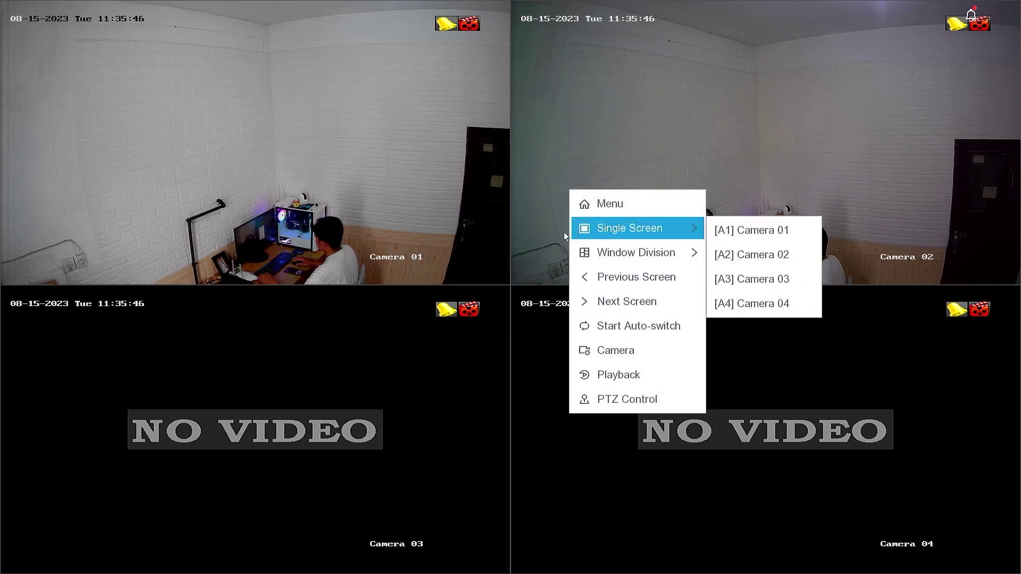
{"action": "left_click", "coordinate": [610, 205]}
{"action": "left_click_drag", "start_coordinate": [502, 284], "coordinate": [575, 381]}
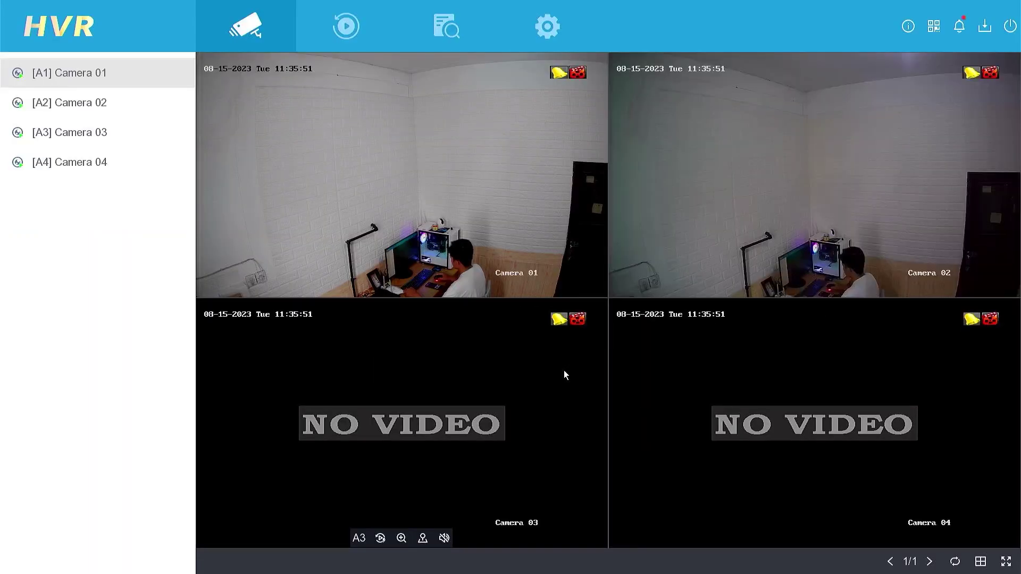
Turn on DHCP in the TCP/IP settings, apply, and check the new address 192.168.1.106
{"action": "left_click", "coordinate": [551, 32]}
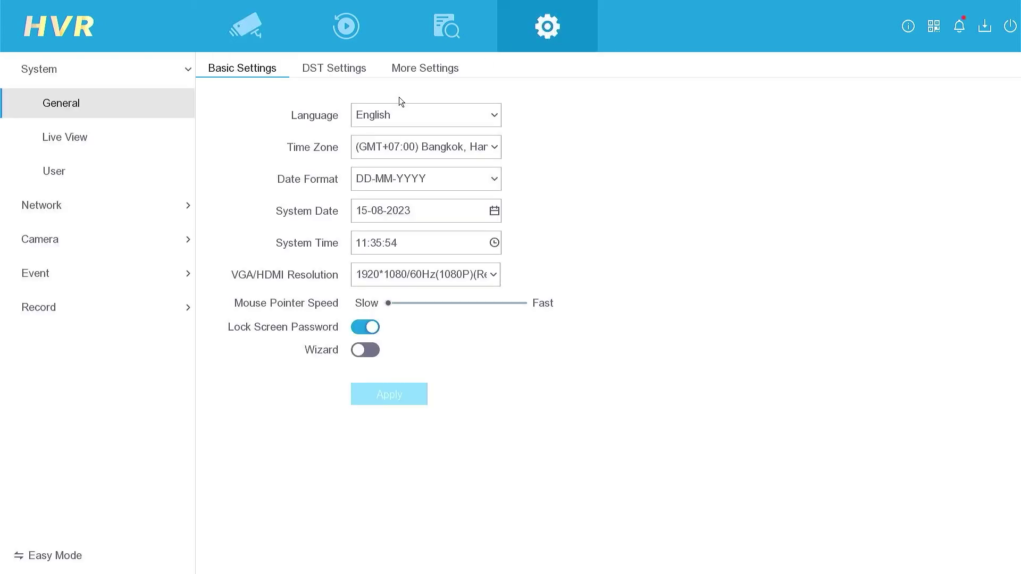
{"action": "left_click", "coordinate": [76, 198]}
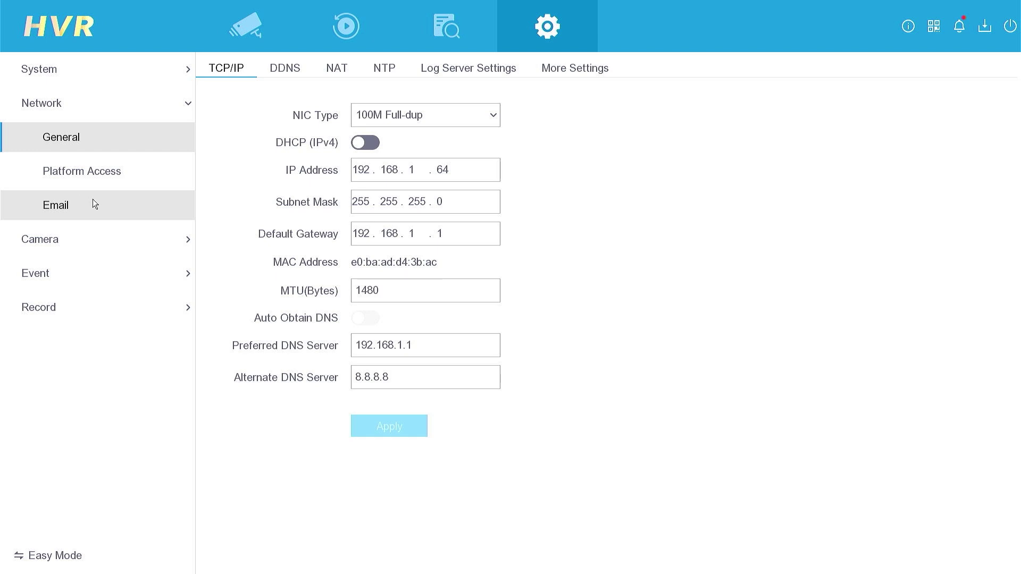
{"action": "left_click", "coordinate": [373, 142]}
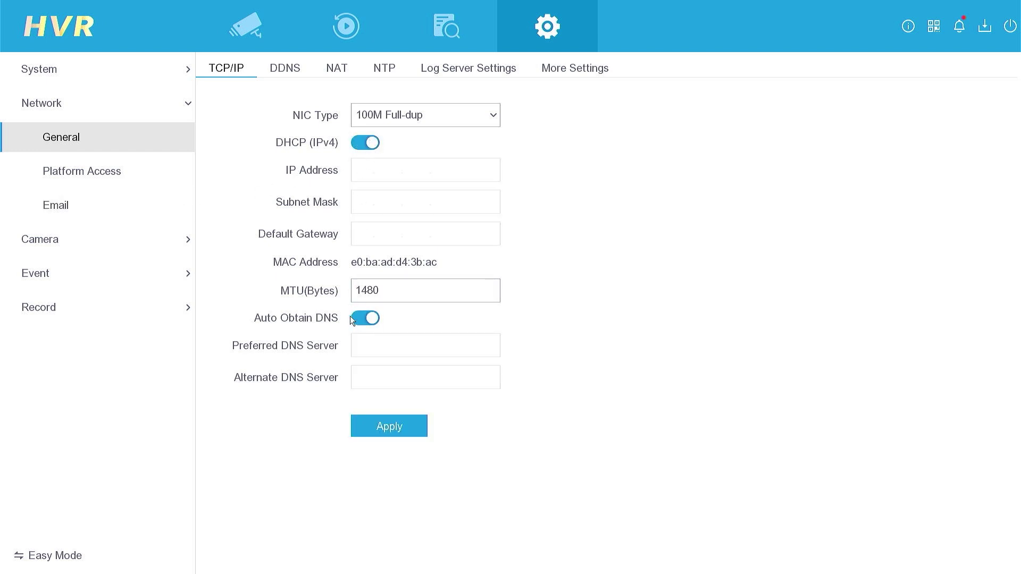
{"action": "left_click", "coordinate": [381, 422]}
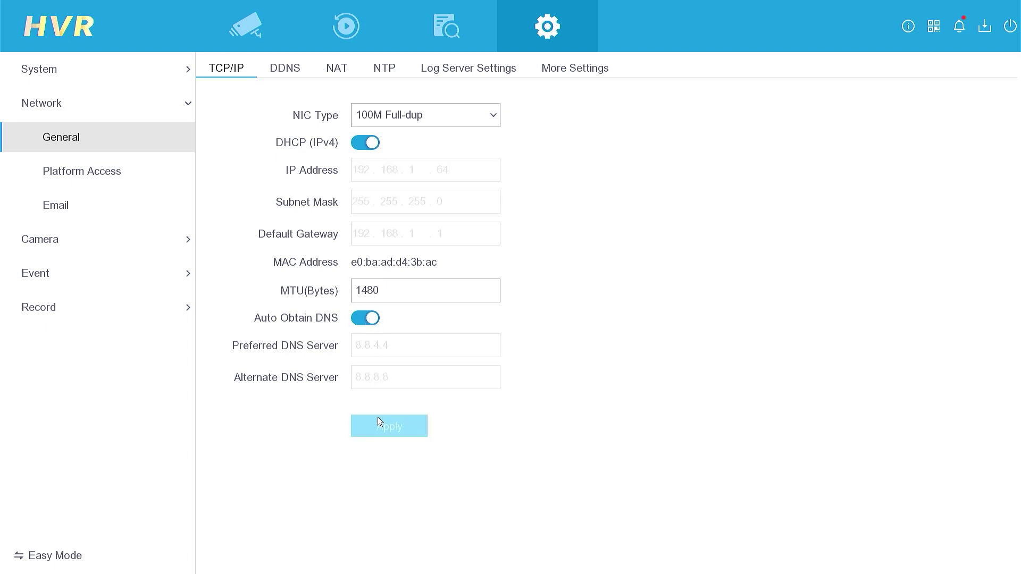
{"action": "left_click", "coordinate": [278, 72]}
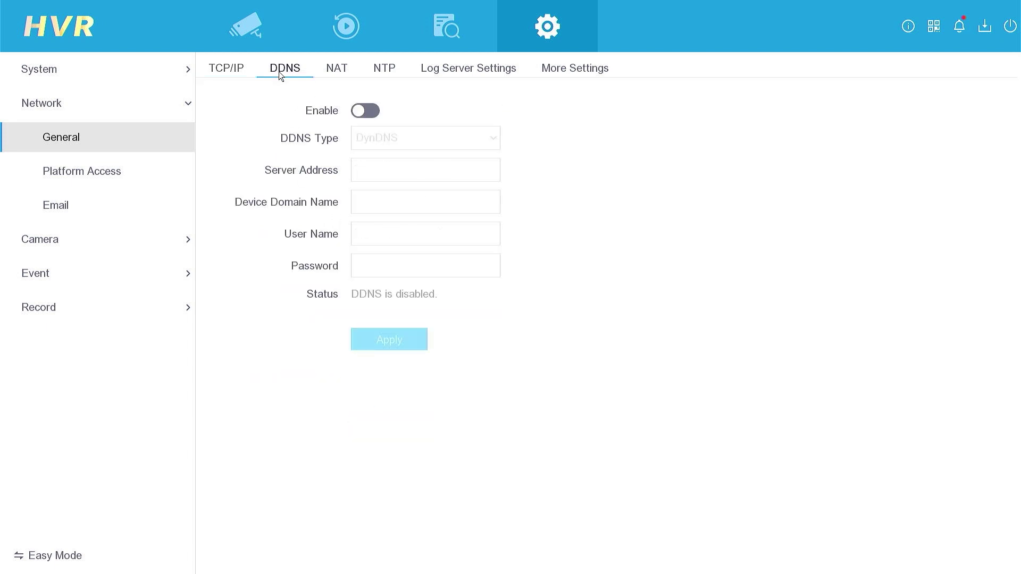
{"action": "left_click", "coordinate": [237, 68]}
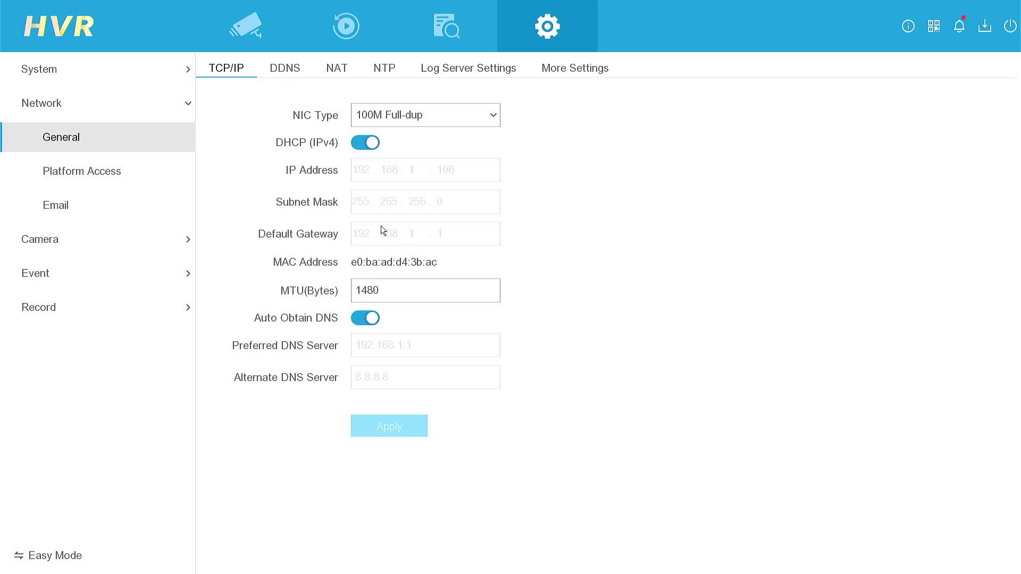
Enable HiLookVision access under Platform Access and accept the service terms
{"action": "left_click", "coordinate": [101, 175]}
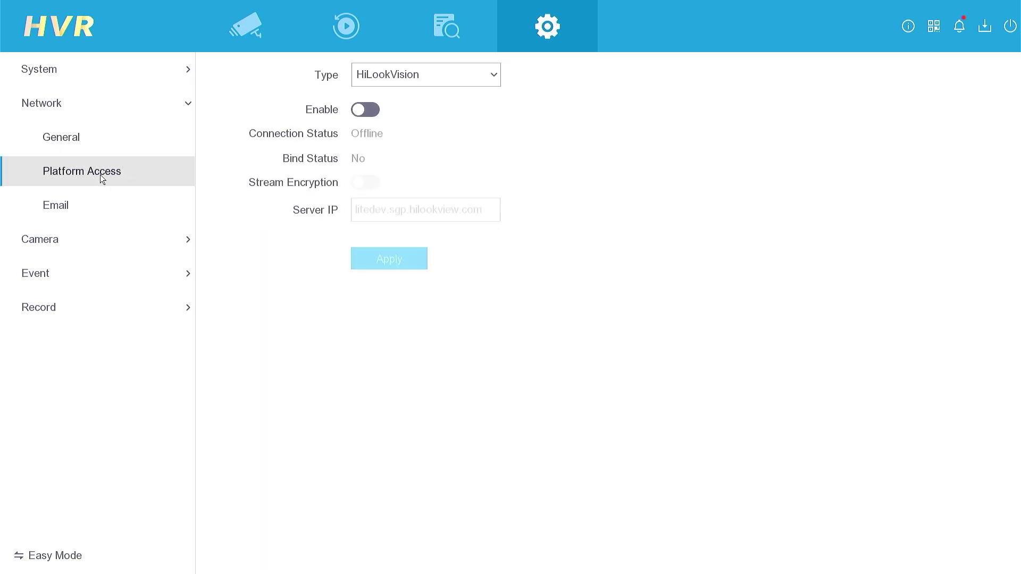
{"action": "left_click", "coordinate": [367, 110]}
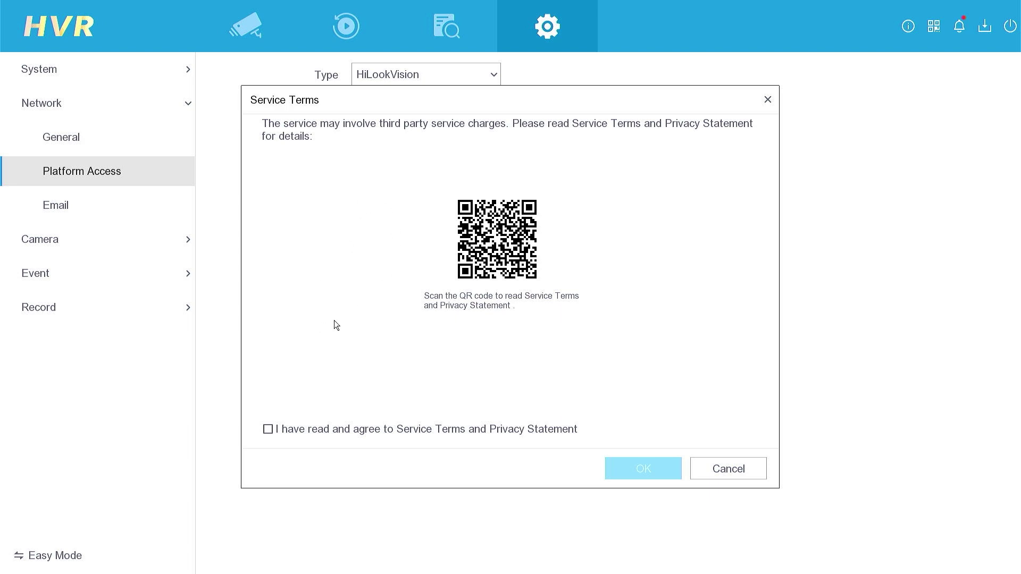
{"action": "left_click", "coordinate": [268, 429]}
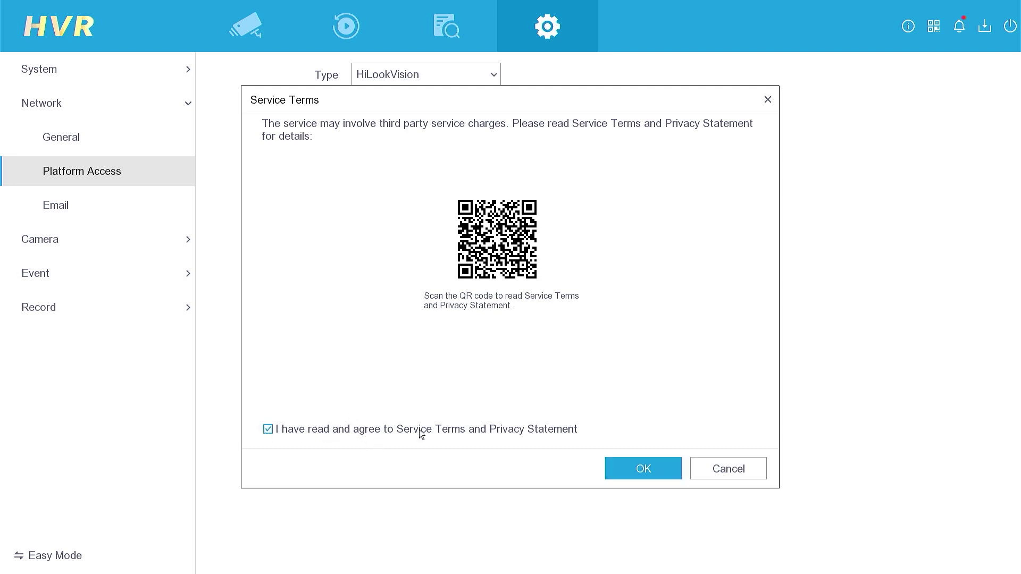
{"action": "left_click", "coordinate": [643, 472]}
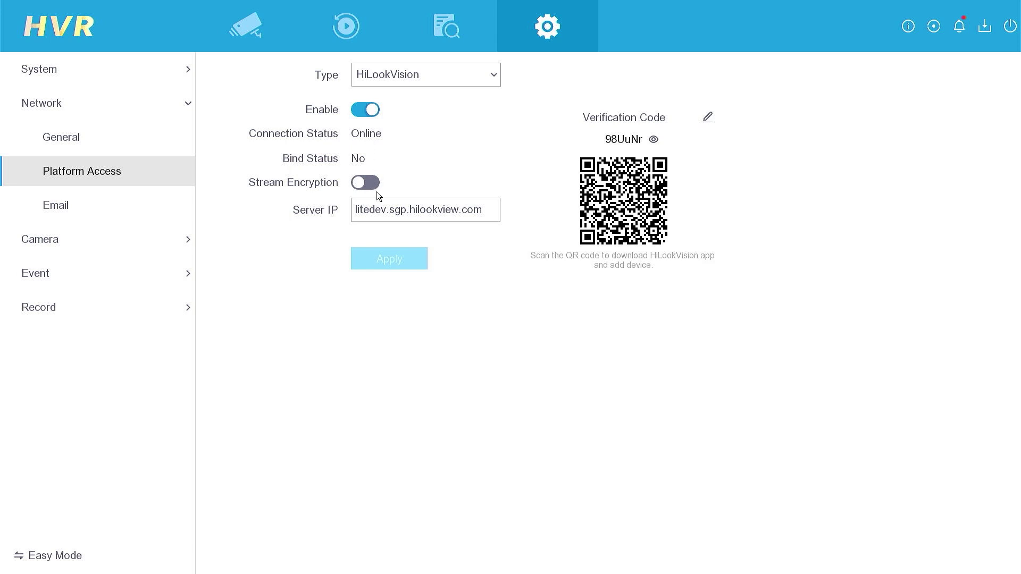
Enable stream encryption, close the decryption support warning, and apply the platform settings
{"action": "left_click", "coordinate": [367, 181]}
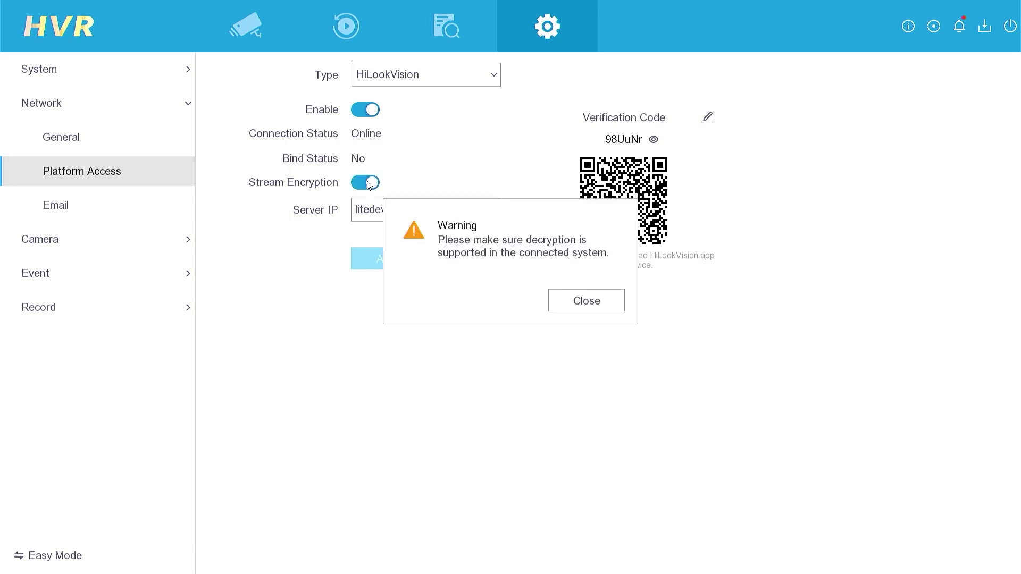
{"action": "left_click", "coordinate": [586, 301]}
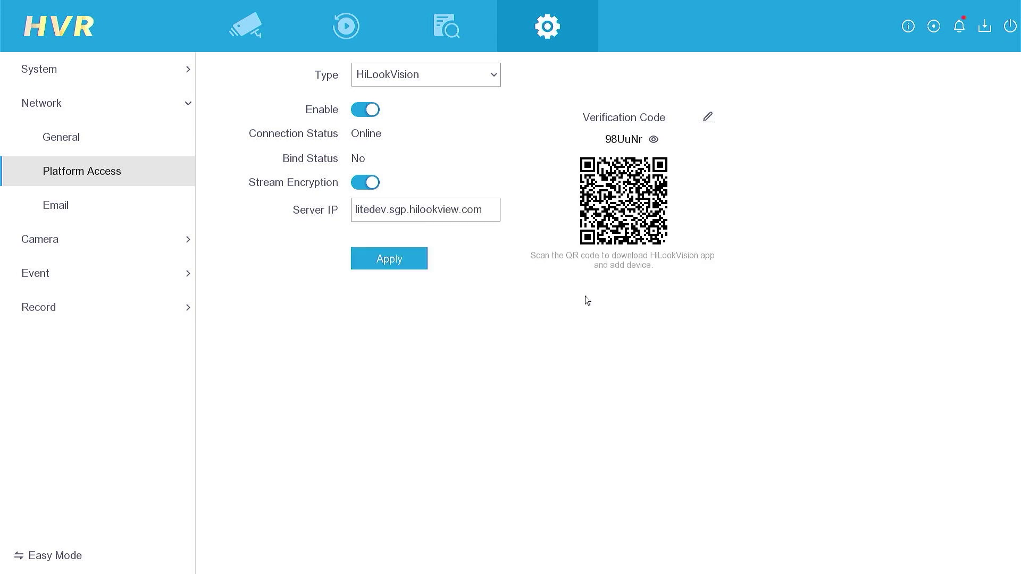
{"action": "left_click", "coordinate": [393, 260]}
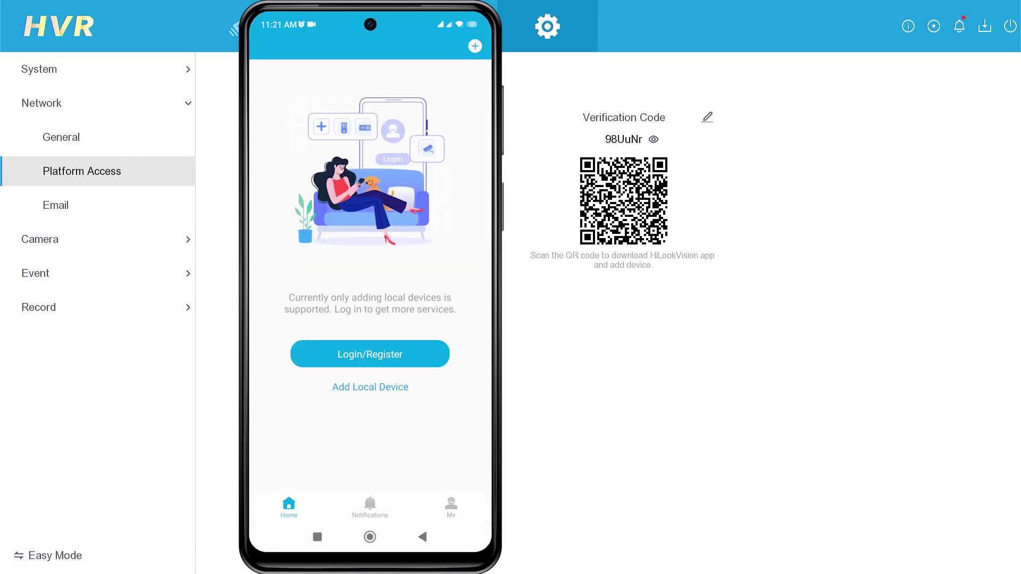
Log in to the HiLookVision phone app with the account password
{"action": "left_click", "coordinate": [369, 353]}
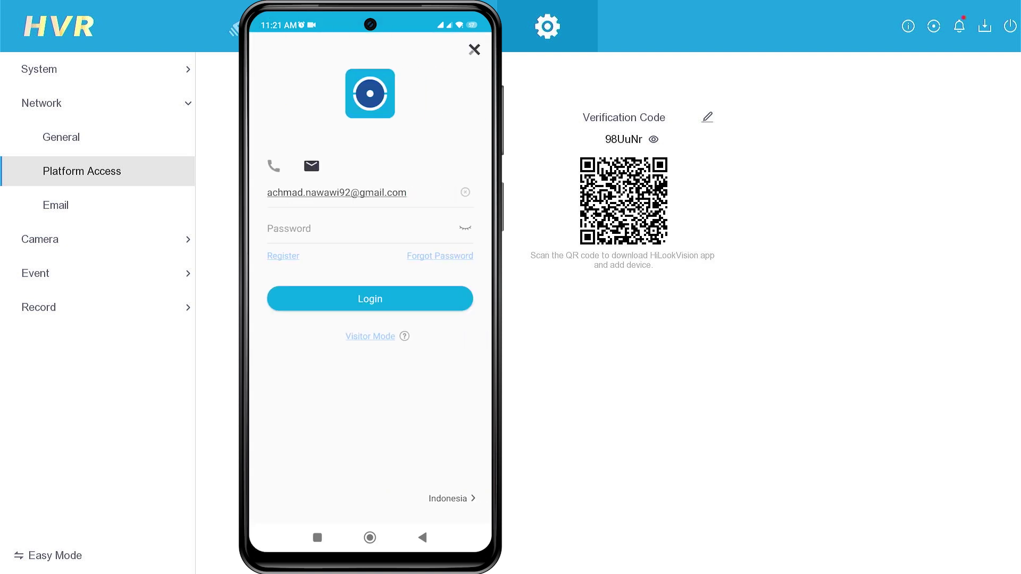
{"action": "left_click", "coordinate": [335, 228]}
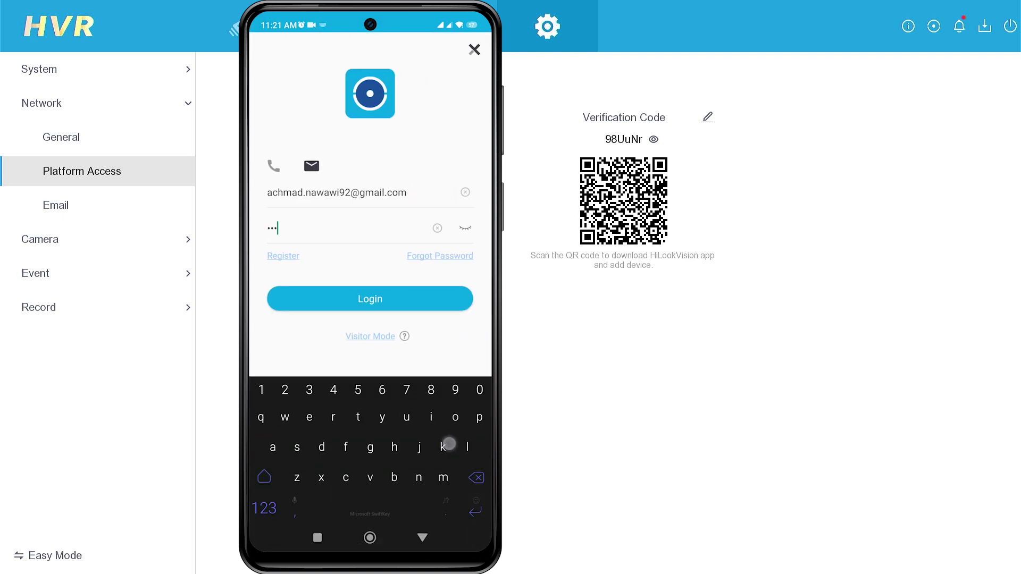
{"action": "left_click", "coordinate": [479, 336]}
{"action": "left_click", "coordinate": [370, 298]}
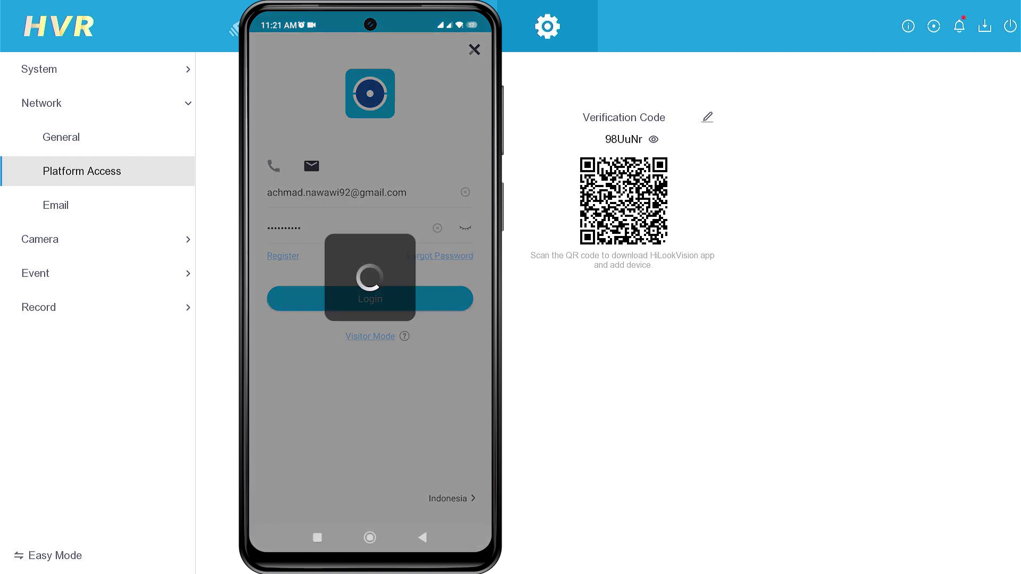